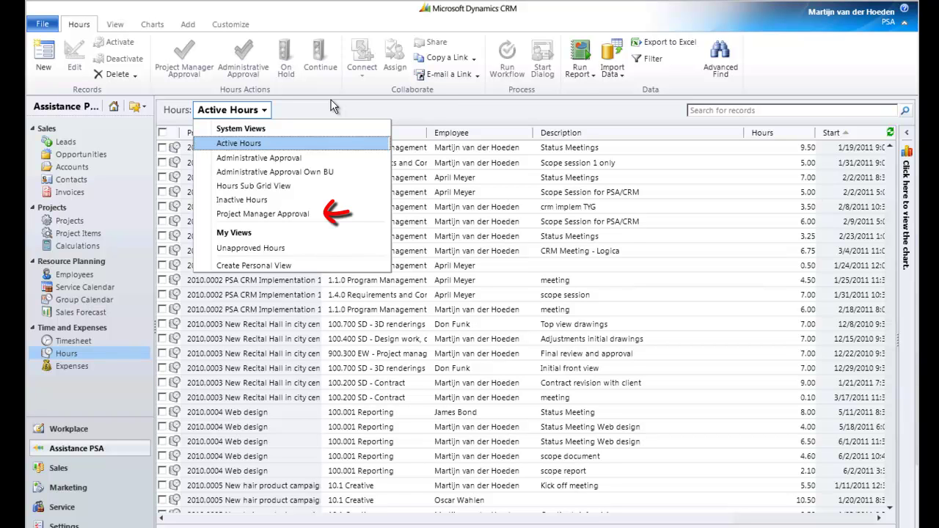
Step: Show the hours awaiting project manager approval, set Approved PM on the "1st Status Meeting - Key Users" entry, and save and close it
{"action": "left_click", "coordinate": [312, 215]}
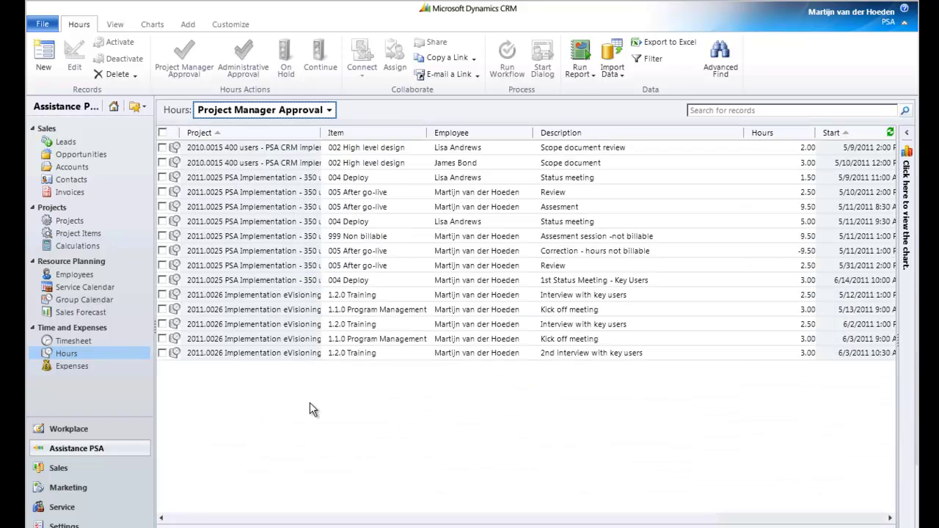
{"action": "double_click", "coordinate": [558, 281]}
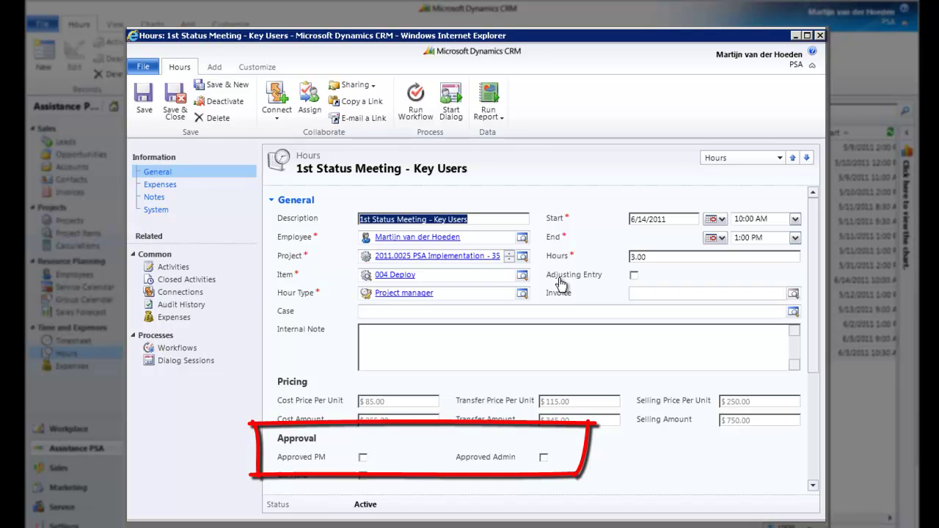
{"action": "left_click", "coordinate": [363, 457]}
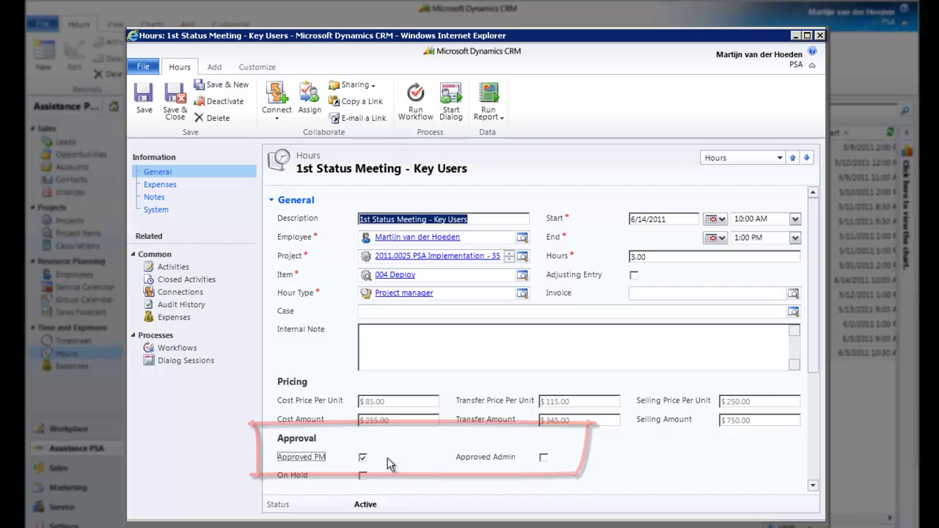
{"action": "left_click", "coordinate": [175, 99]}
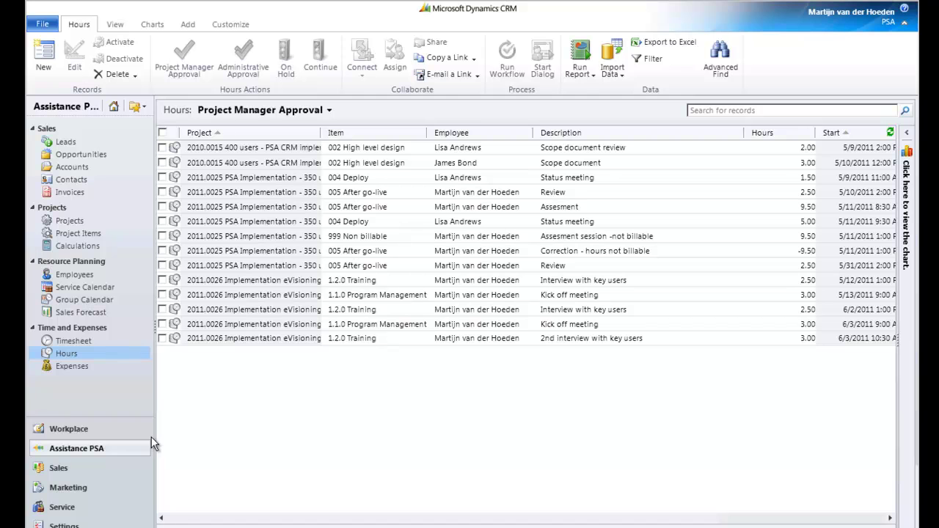
Step: Give project manager approval in bulk to the first six hours entries of project 2011.0025, from Status meeting through Correction - hours not billable
{"action": "left_click", "coordinate": [162, 133]}
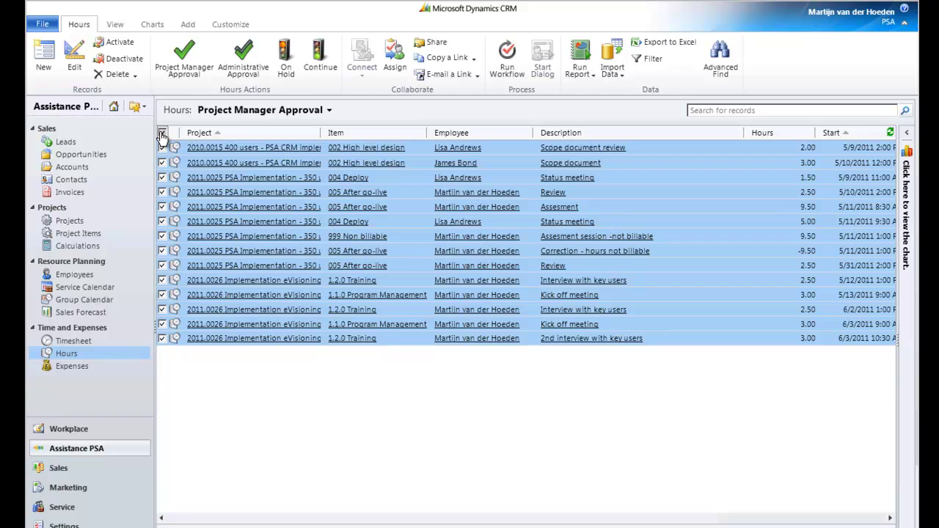
{"action": "left_click", "coordinate": [162, 136]}
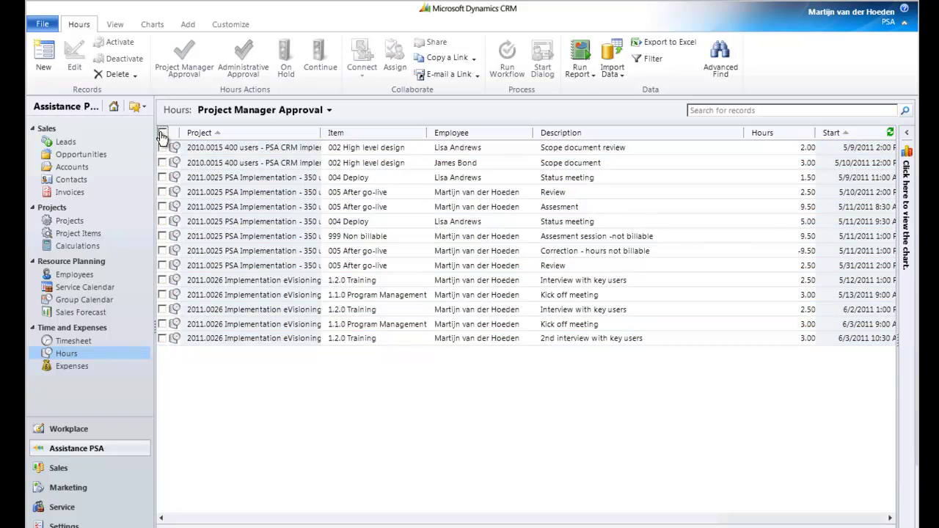
{"action": "left_click", "coordinate": [162, 177]}
{"action": "left_click", "coordinate": [162, 192]}
{"action": "left_click", "coordinate": [162, 207]}
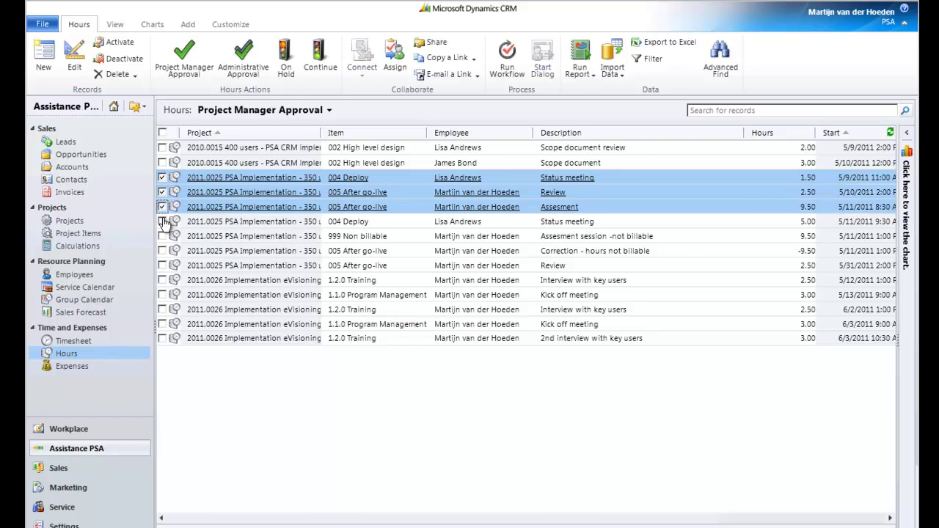
{"action": "left_click", "coordinate": [162, 222]}
{"action": "left_click", "coordinate": [162, 236]}
{"action": "left_click", "coordinate": [162, 251]}
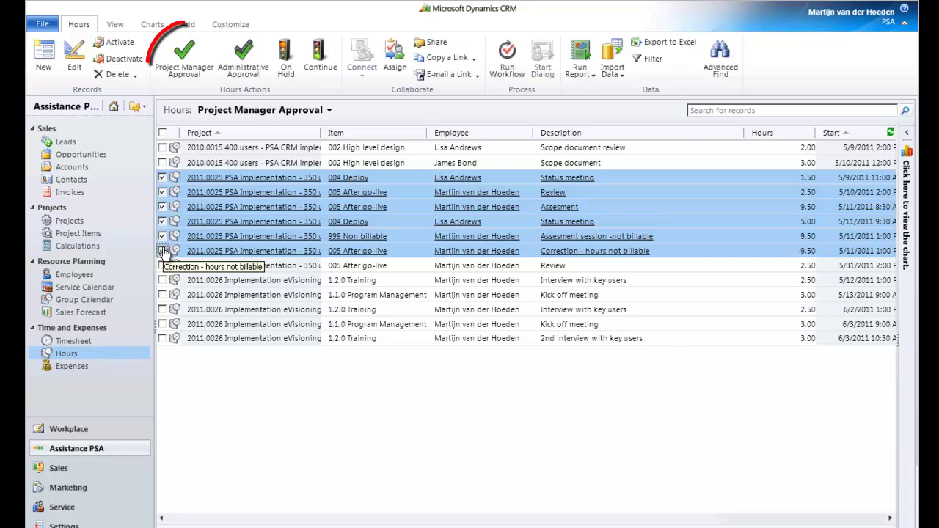
{"action": "left_click", "coordinate": [190, 77]}
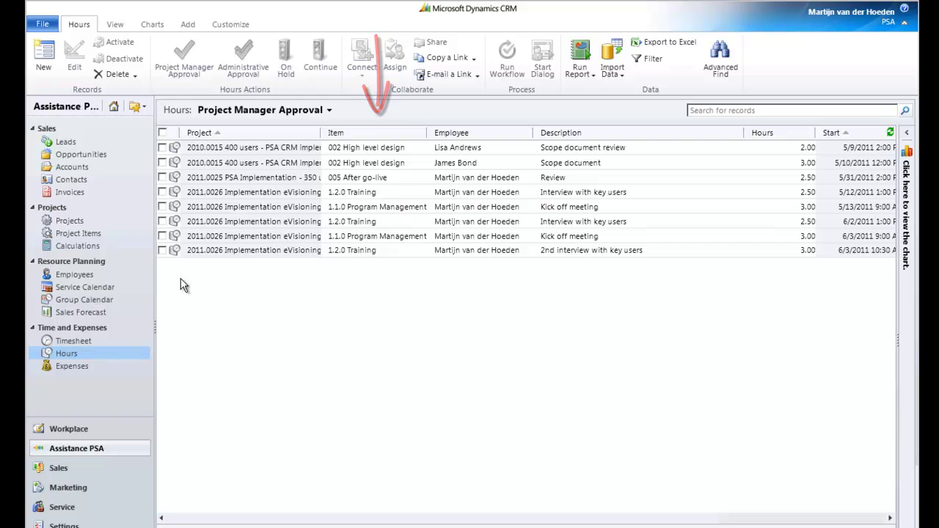
Step: Switch to the Active Hours view and filter it by the project 2011.0025 PSA Implementation - 350 users
{"action": "left_click", "coordinate": [329, 110]}
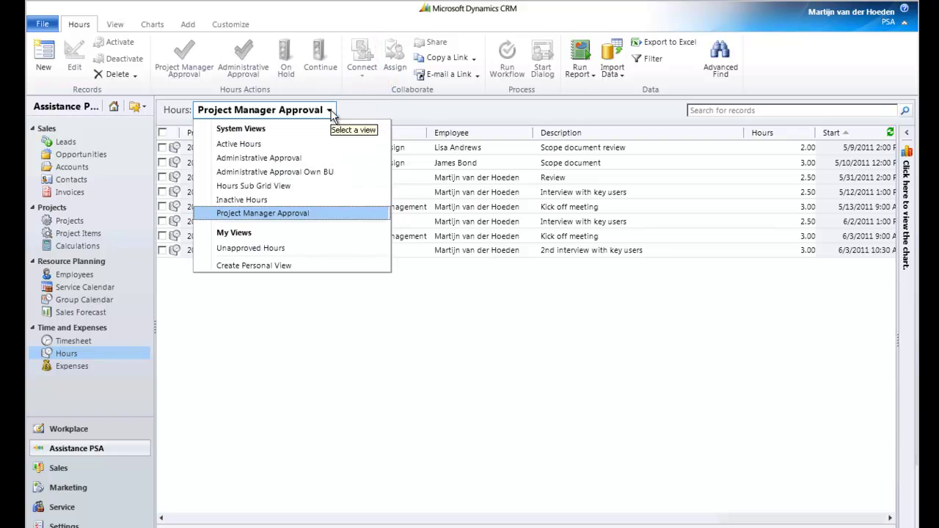
{"action": "left_click", "coordinate": [310, 146]}
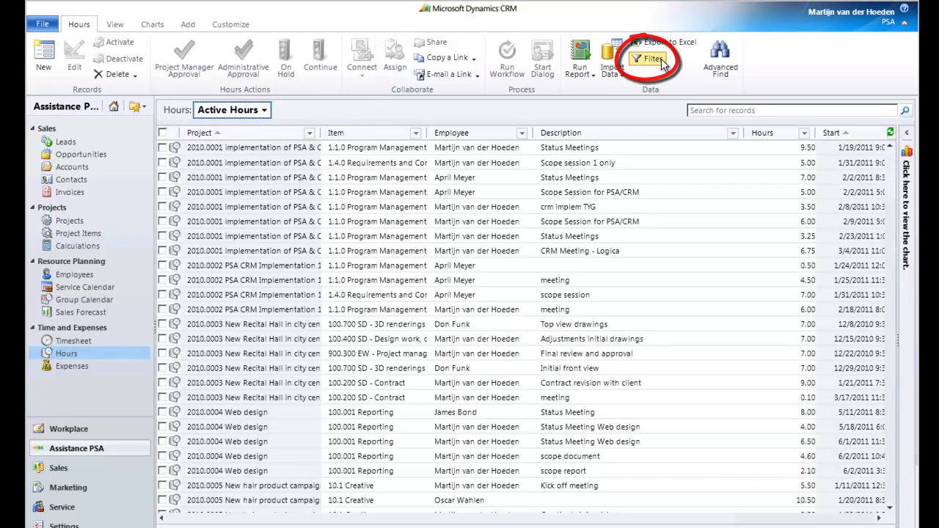
{"action": "left_click", "coordinate": [310, 136]}
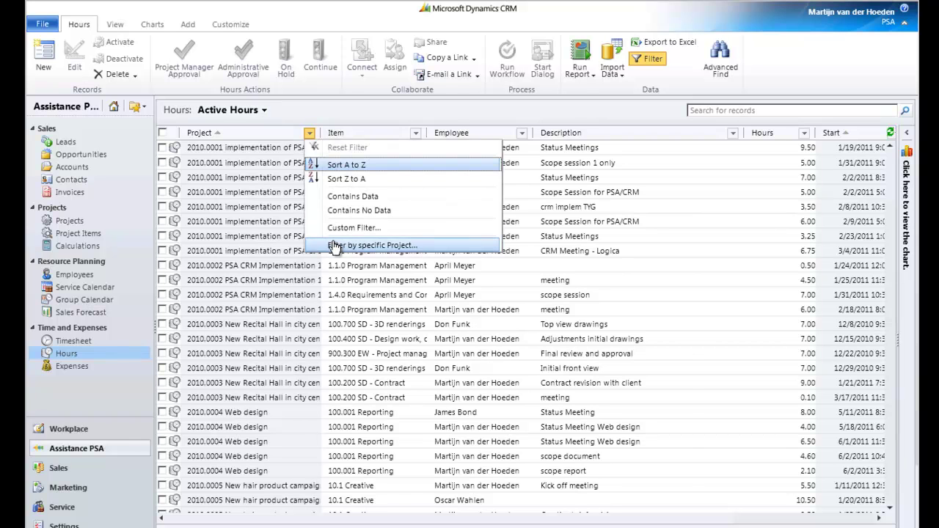
{"action": "left_click", "coordinate": [334, 247]}
{"action": "double_click", "coordinate": [430, 296]}
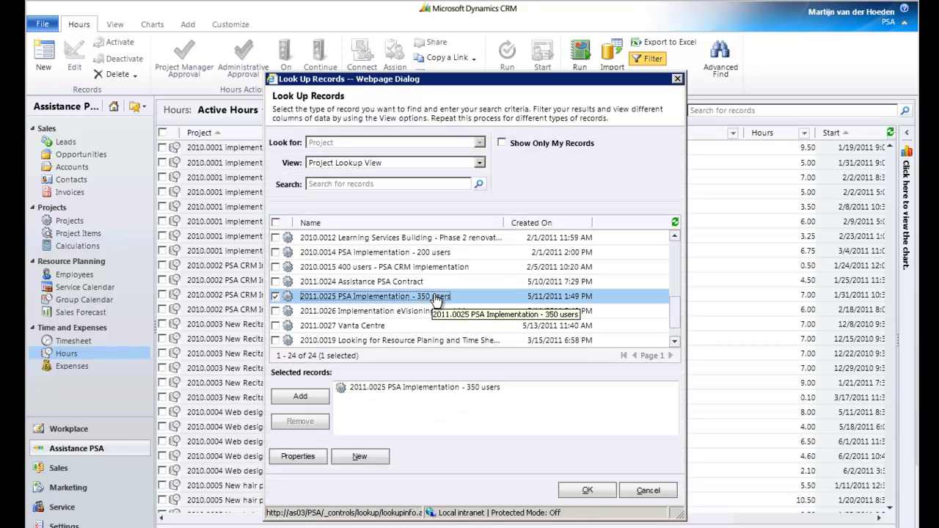
{"action": "left_click", "coordinate": [576, 491]}
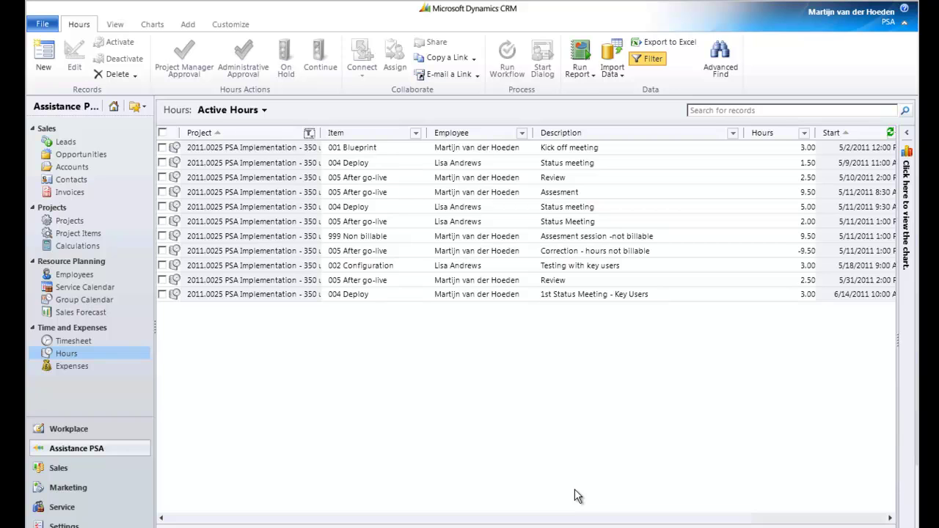
Step: In the Administrative Approval view, give administrative approval to the Kick off meeting, Assesment session -not billable and Correction - hours not billable entries
{"action": "left_click", "coordinate": [264, 110]}
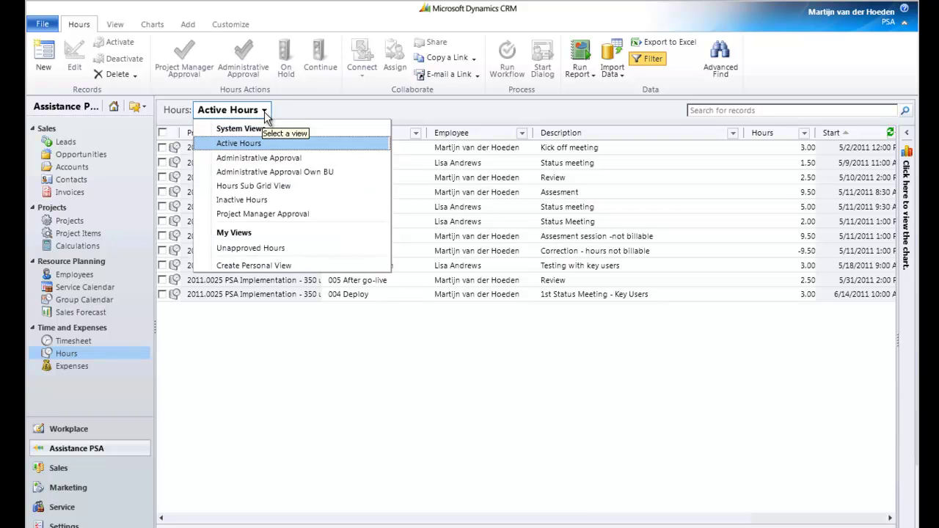
{"action": "left_click", "coordinate": [266, 160]}
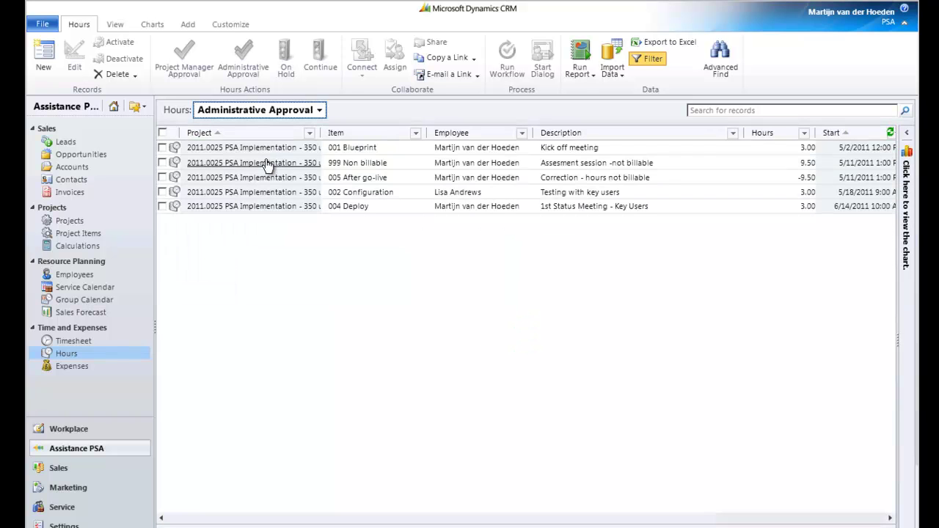
{"action": "left_click", "coordinate": [162, 147]}
{"action": "left_click", "coordinate": [162, 163]}
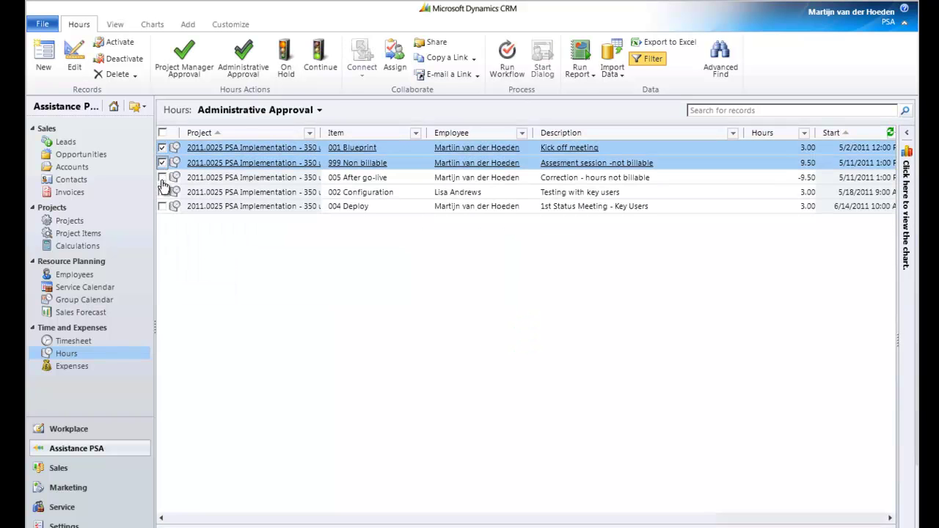
{"action": "left_click", "coordinate": [162, 178]}
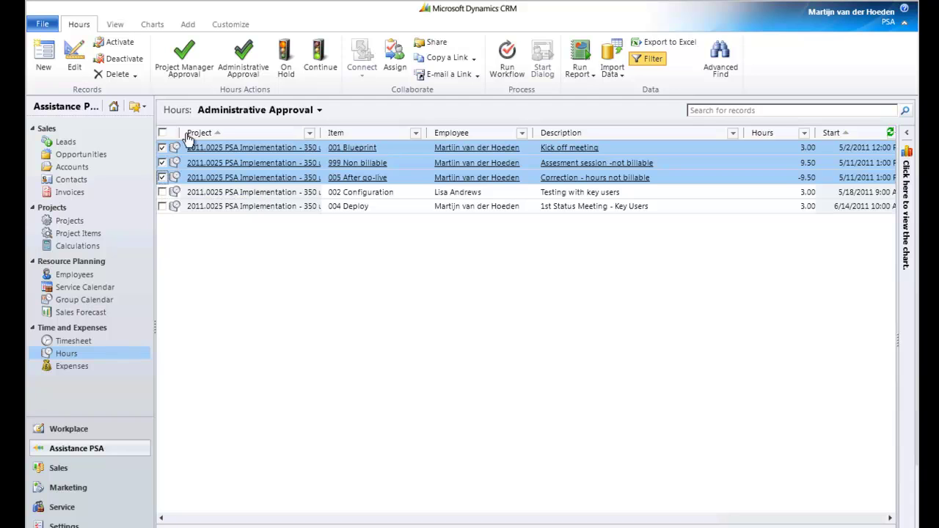
{"action": "left_click", "coordinate": [237, 79]}
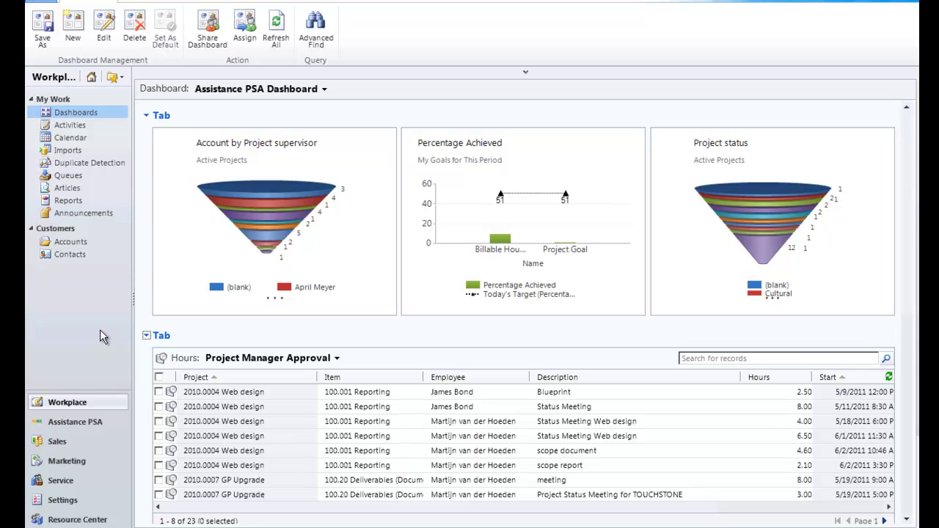
Step: From the dashboard's hours list, set Approved PM on the Blueprint entry and save it, then switch the list to the Administrative Approval view
{"action": "left_click", "coordinate": [160, 392]}
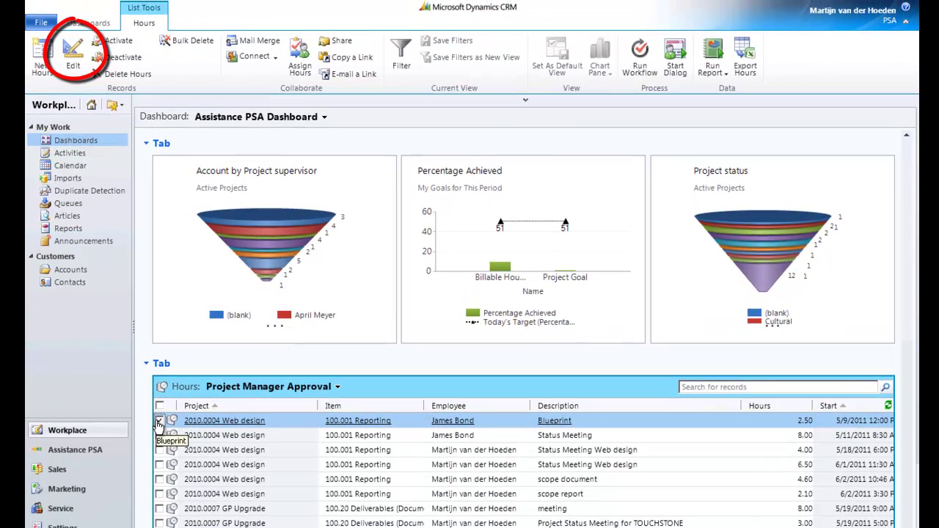
{"action": "left_click", "coordinate": [74, 65]}
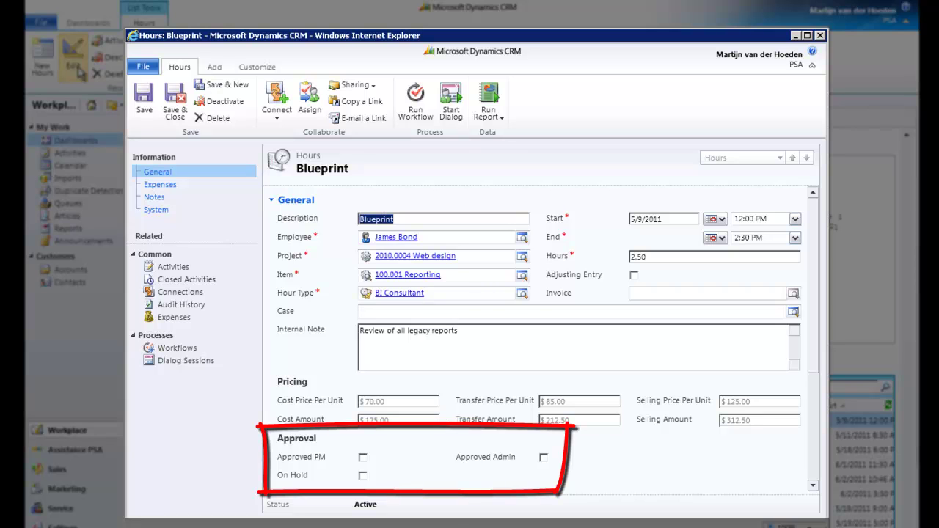
{"action": "left_click", "coordinate": [362, 458]}
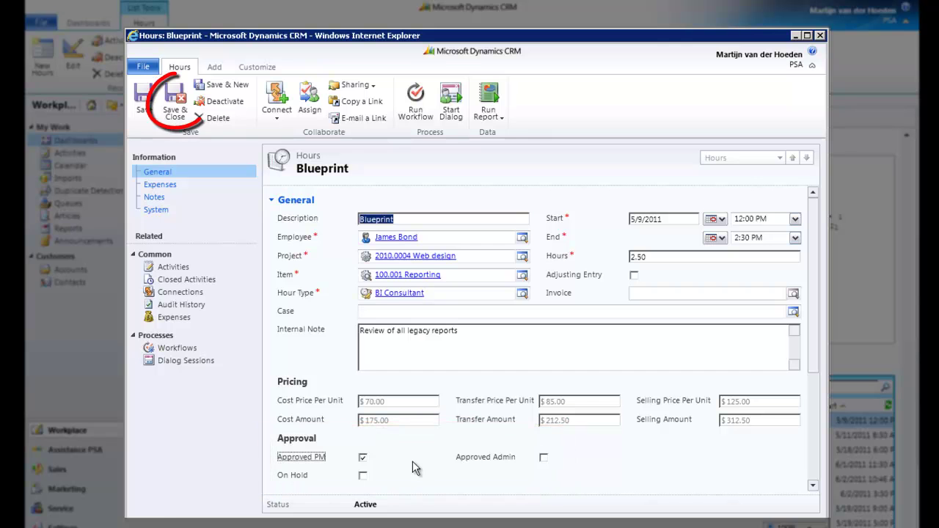
{"action": "left_click", "coordinate": [176, 103]}
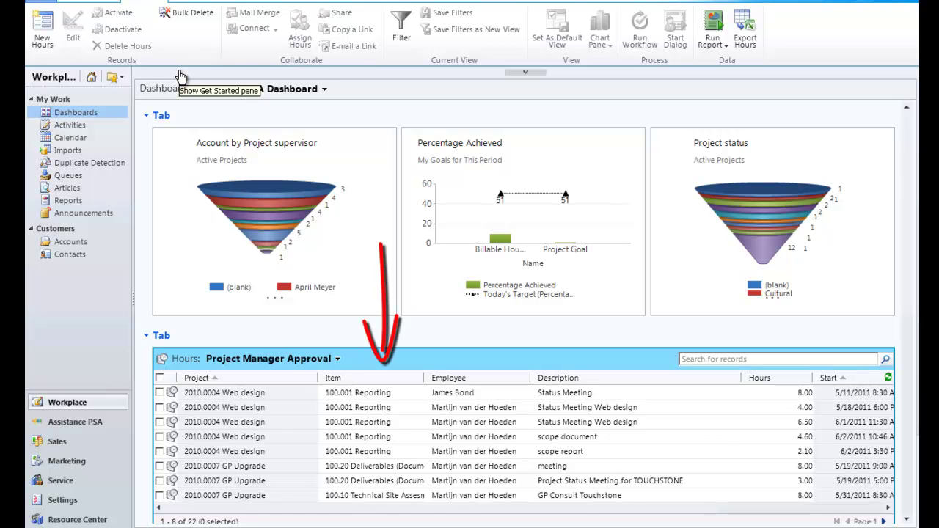
{"action": "left_click", "coordinate": [339, 360]}
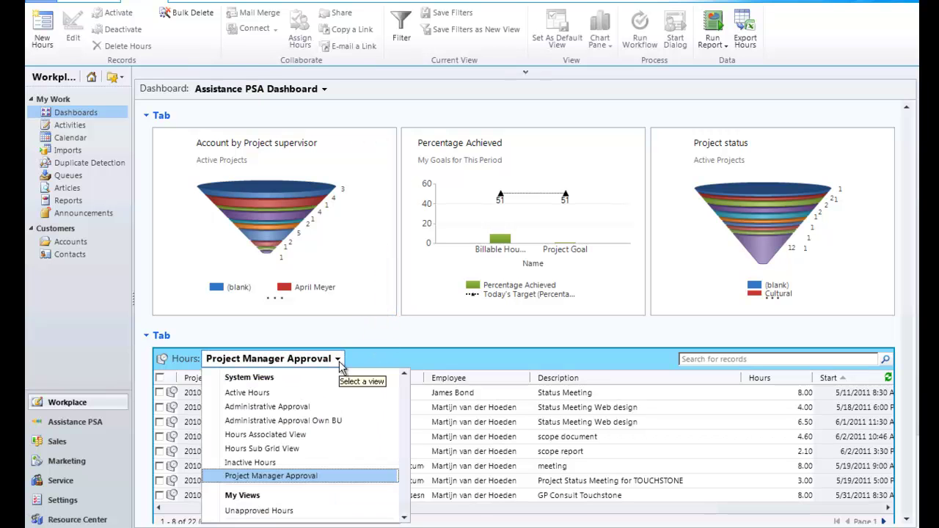
{"action": "left_click", "coordinate": [339, 408]}
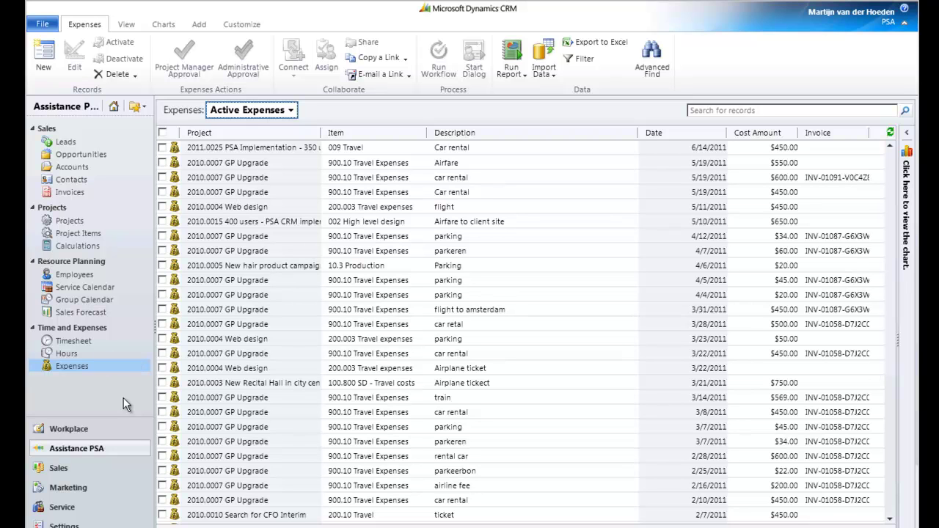
Step: In the Project Manager Approval view of expenses, approve the SQL server licenses, airline ticket and car rental expenses of project 2010.0001 as project manager
{"action": "left_click", "coordinate": [292, 111]}
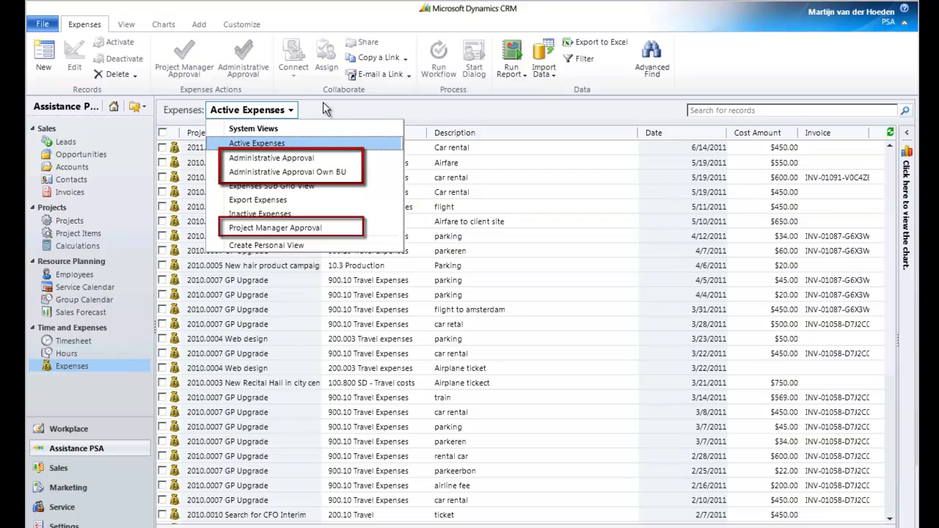
{"action": "left_click", "coordinate": [354, 230]}
{"action": "left_click", "coordinate": [163, 163]}
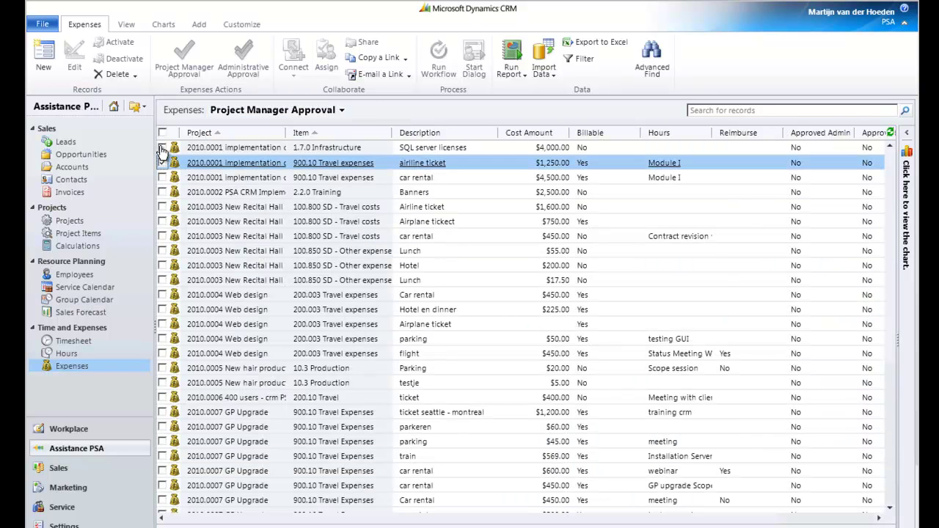
{"action": "left_click", "coordinate": [163, 147]}
{"action": "left_click", "coordinate": [163, 178]}
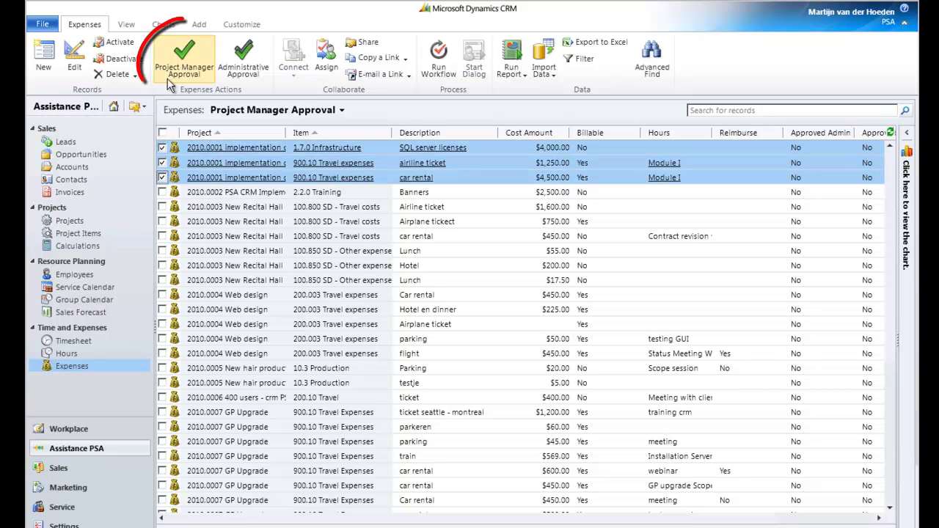
{"action": "left_click", "coordinate": [183, 63]}
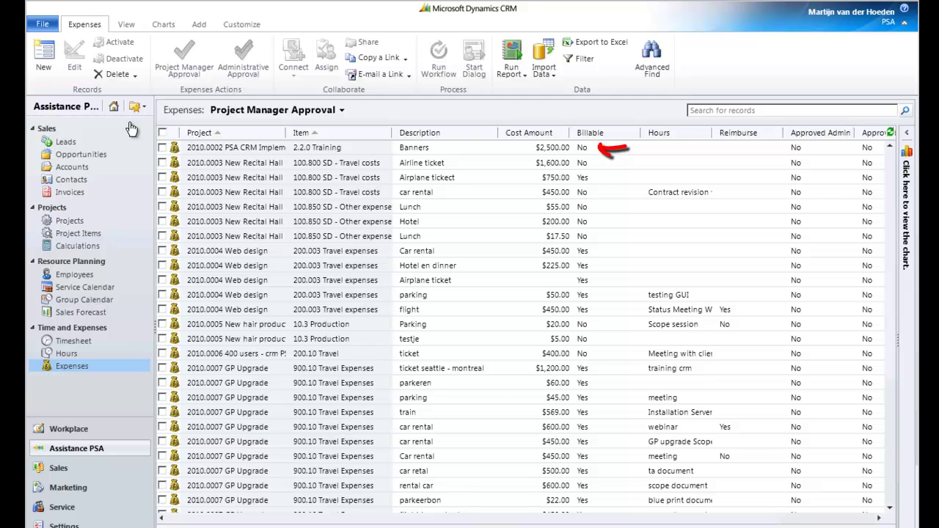
Step: Open the Banners expense of project 2010.0002 and set it as Approved PM
{"action": "double_click", "coordinate": [552, 149]}
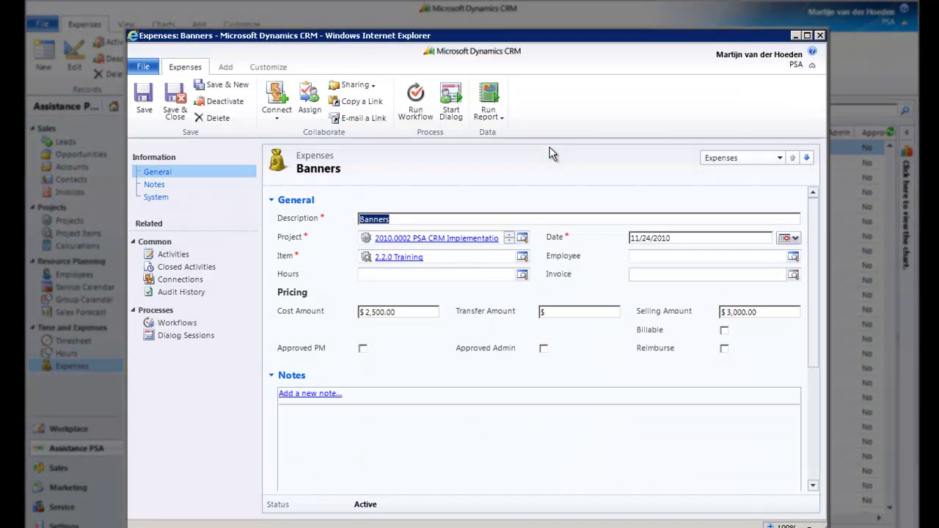
{"action": "left_click", "coordinate": [363, 349]}
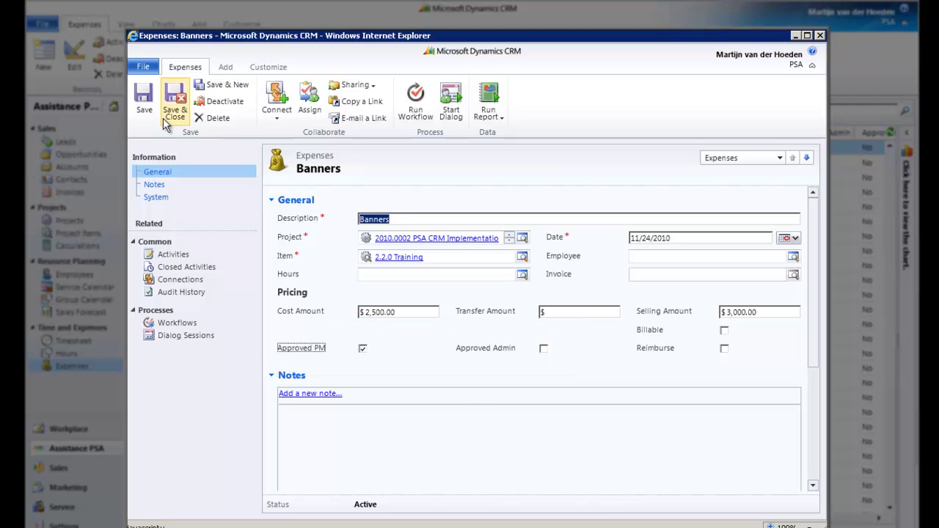